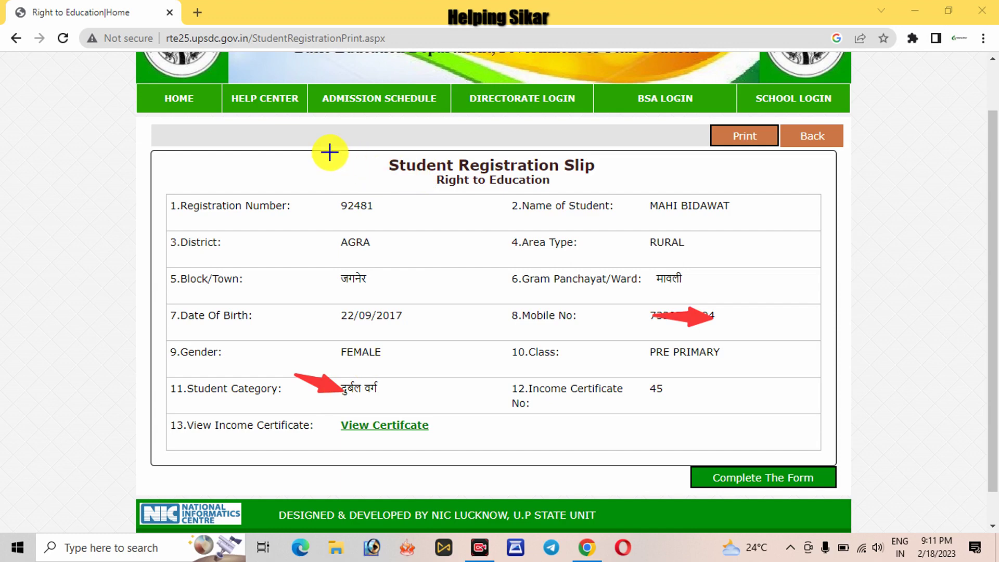
# - Close the Registration Slip and go back to the Student Dashboard
pyautogui.moveTo(330, 153); pyautogui.dragTo(390, 156)
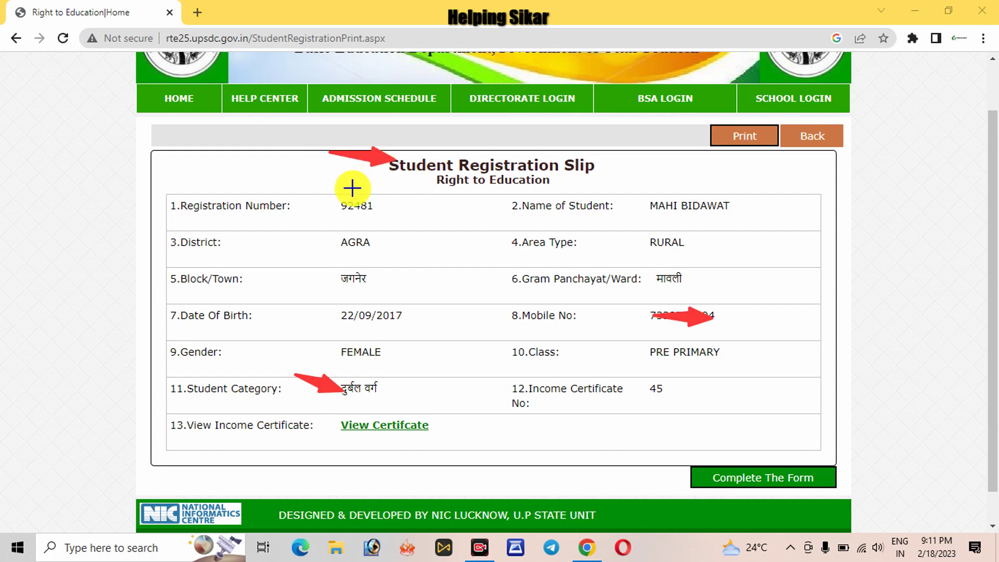
pyautogui.moveTo(219, 154); pyautogui.dragTo(331, 195)
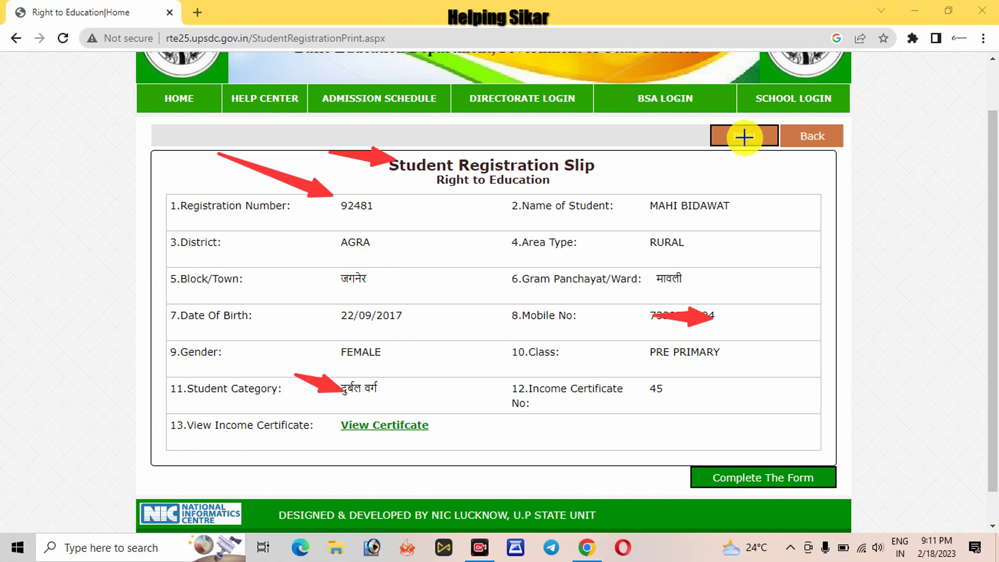
pyautogui.moveTo(647, 128)
pyautogui.mouseDown()
pyautogui.moveTo(696, 127)
pyautogui.moveTo(713, 139)
pyautogui.mouseUp()
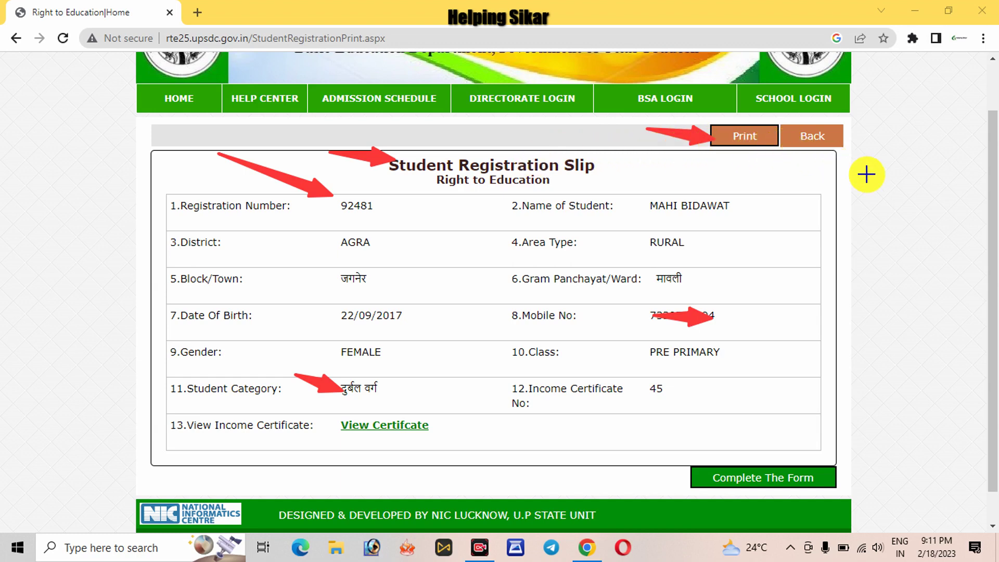
pyautogui.moveTo(866, 174); pyautogui.dragTo(826, 143)
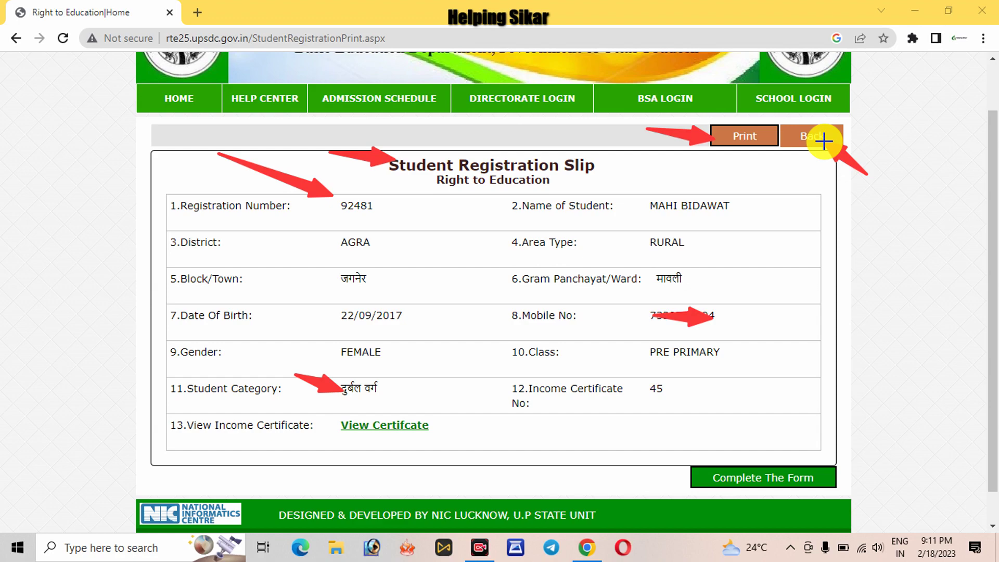
pyautogui.click(809, 137)
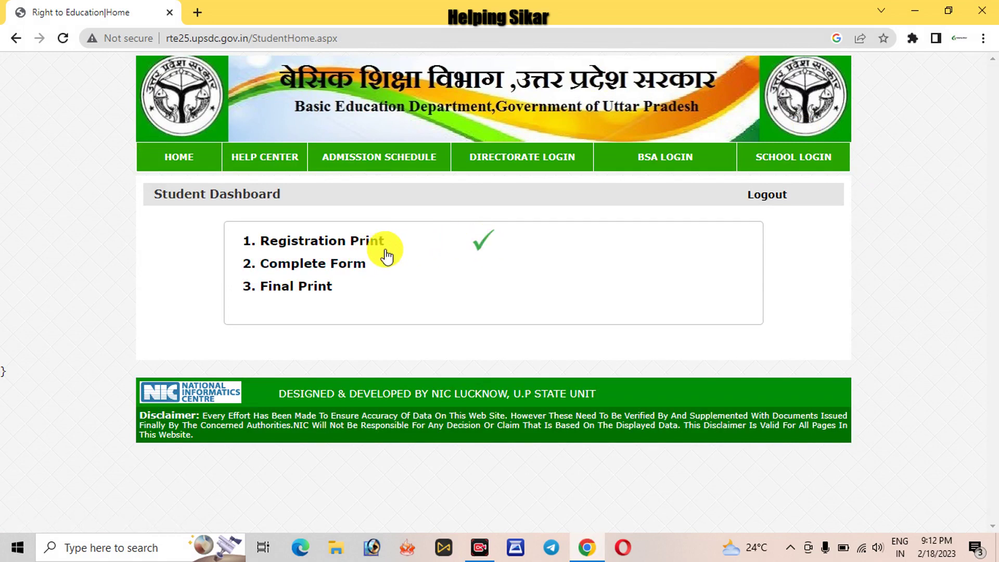
# - Open the full application form and enter the father's and mother's names
pyautogui.click(285, 267)
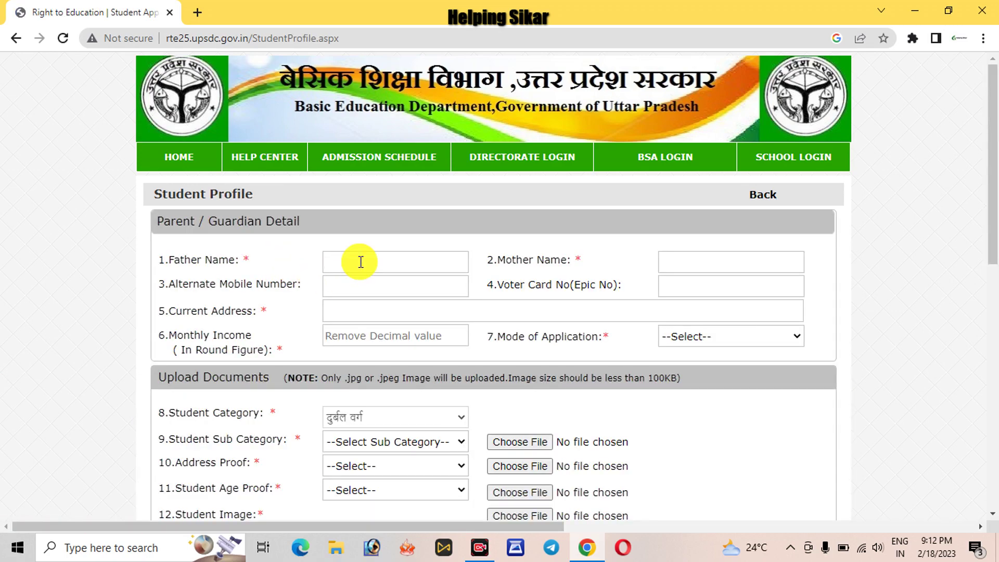
pyautogui.write('VIKASH')
pyautogui.click(671, 257)
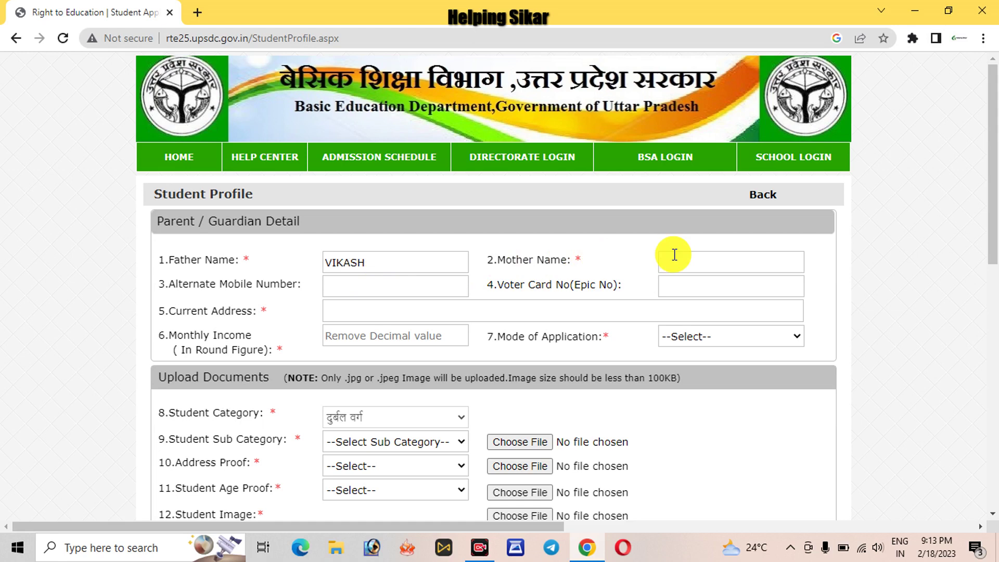
pyautogui.write('A')
pyautogui.press('BackSpace')
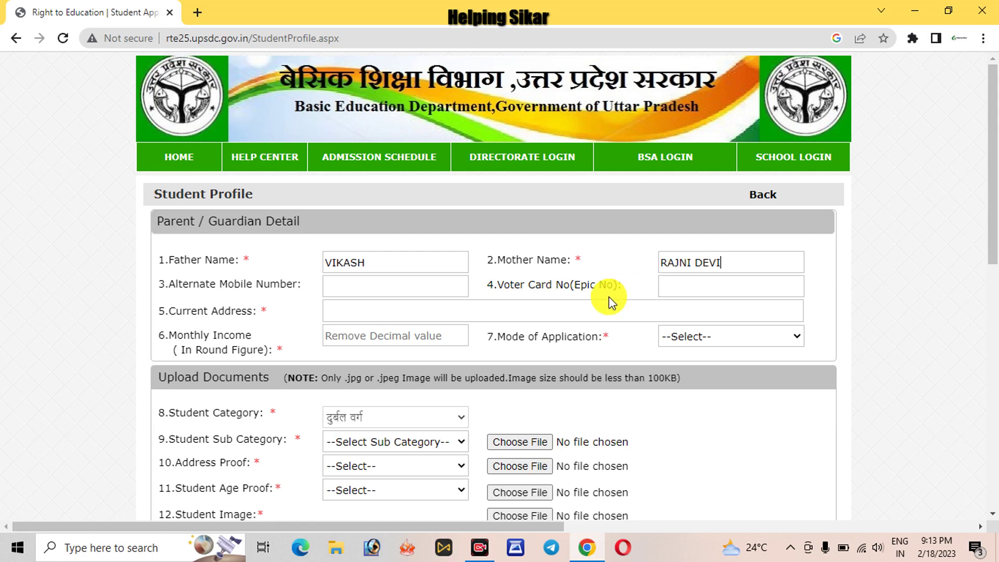
# - Enter the father's voter card number and a monthly income of 6000
pyautogui.click(703, 284)
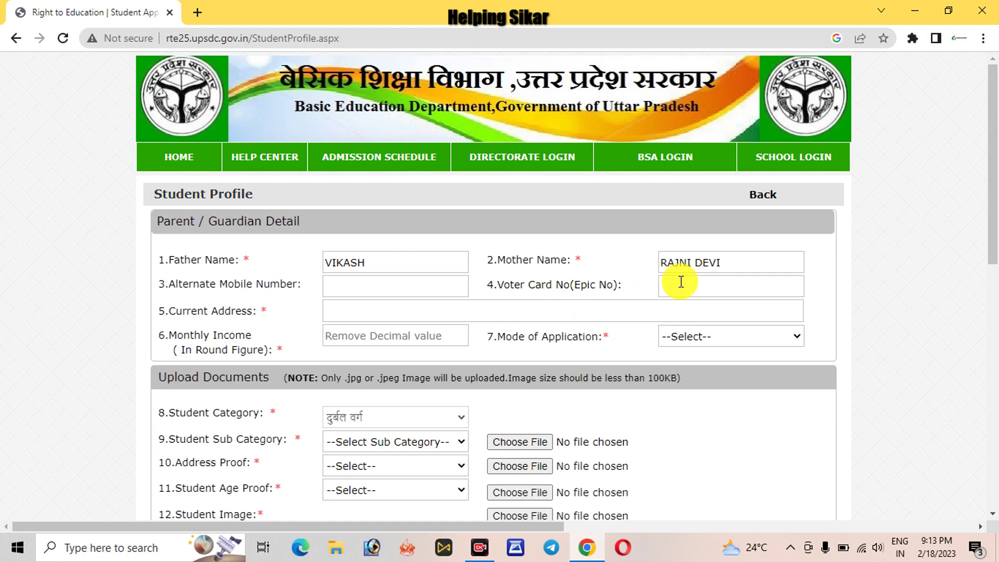
pyautogui.click(399, 311)
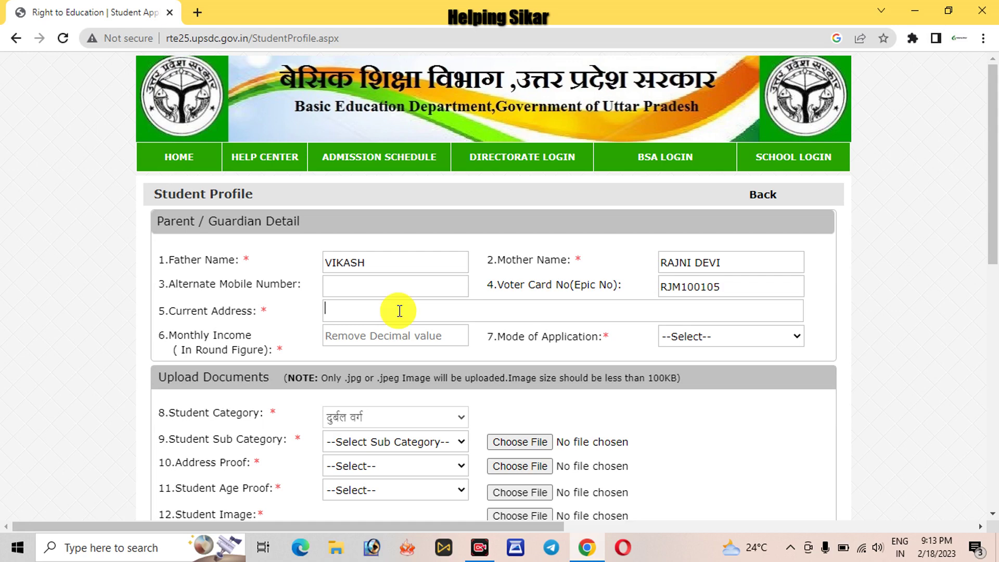
pyautogui.click(378, 333)
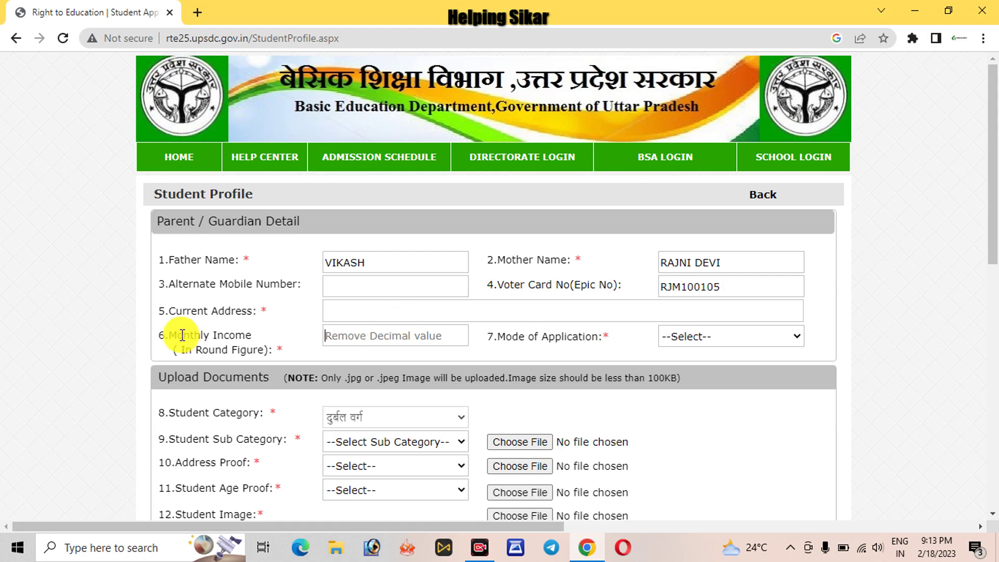
pyautogui.moveTo(168, 335); pyautogui.dragTo(280, 361)
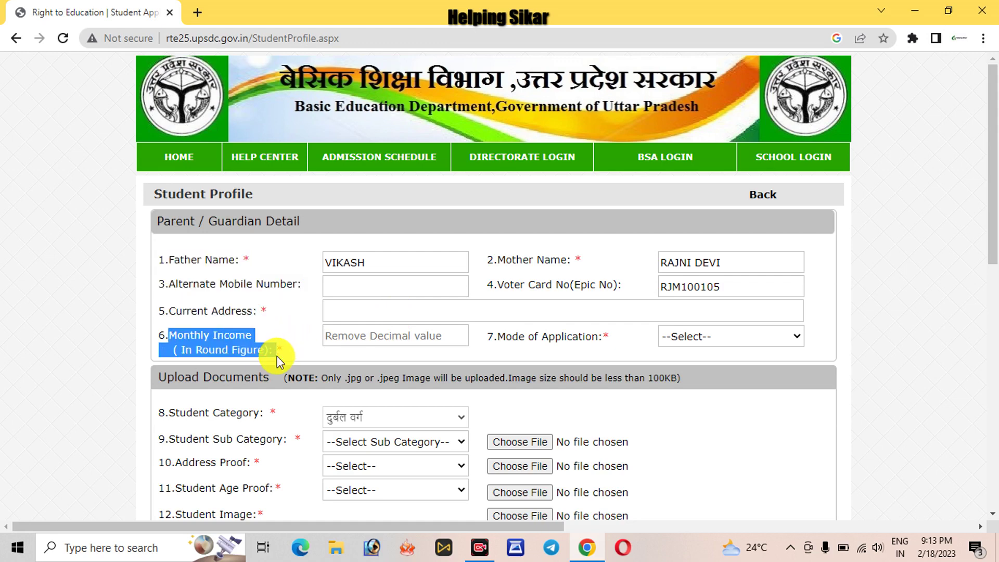
pyautogui.click(191, 348)
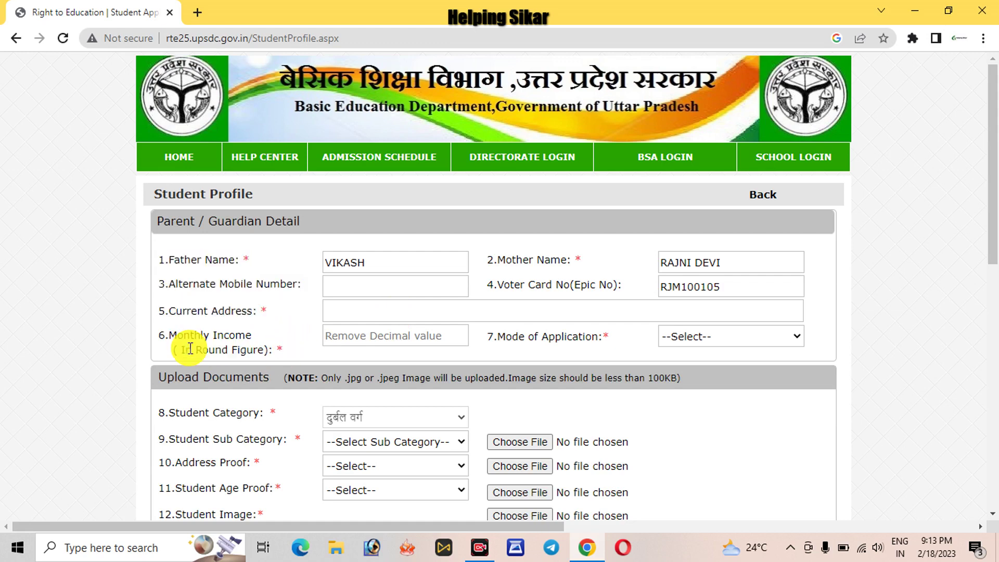
pyautogui.click(357, 337)
pyautogui.write('6000')
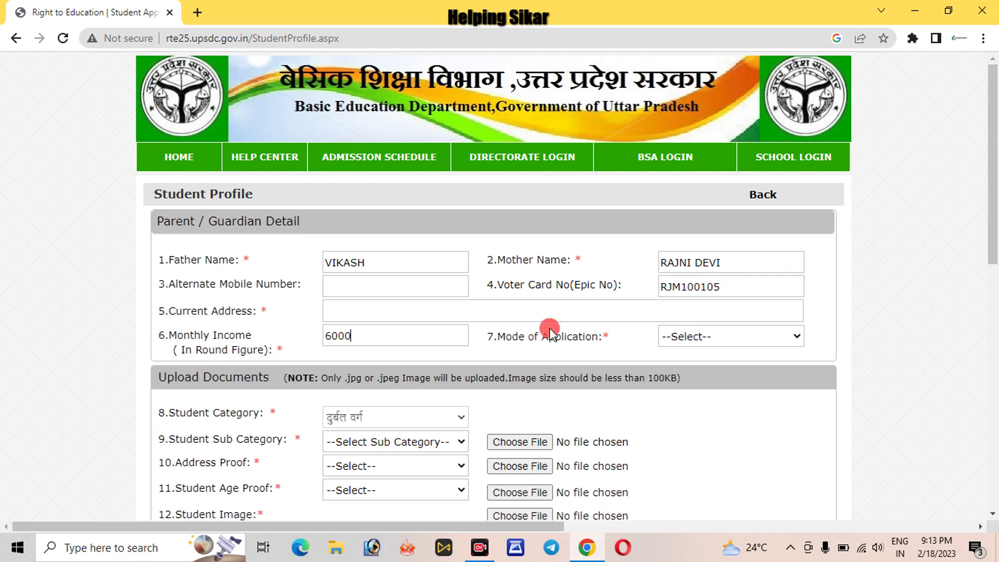
# - Set Mode of Application to Self - Phone / Internet Cafe / Computer and fill in the current address
pyautogui.click(672, 336)
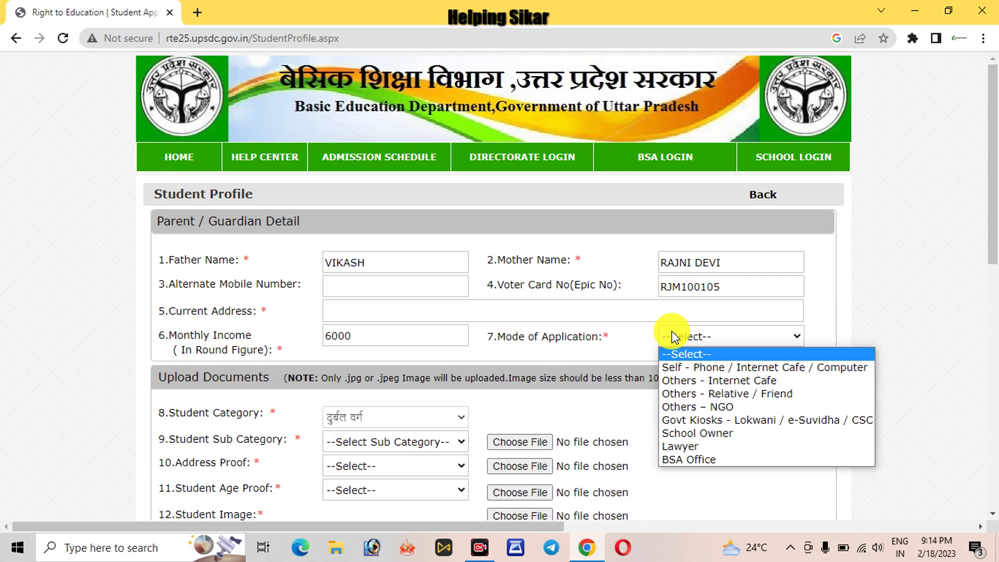
pyautogui.click(689, 369)
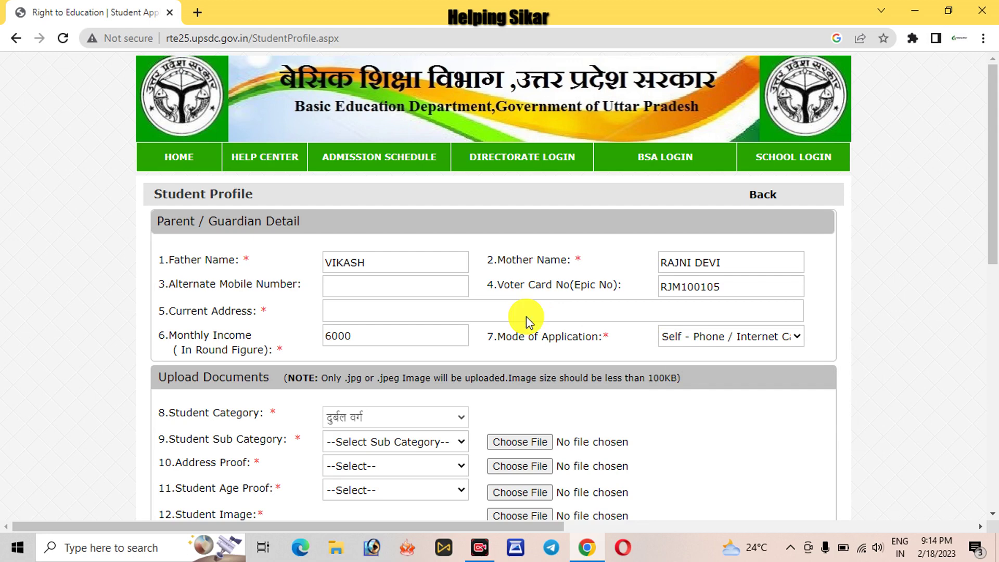
pyautogui.click(447, 309)
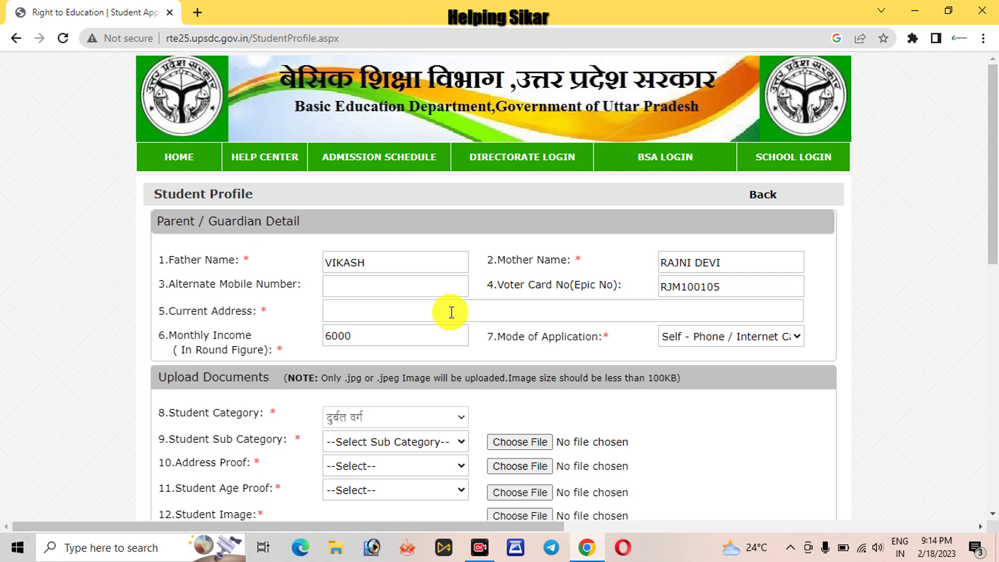
pyautogui.write('BH')
pyautogui.click(133, 291)
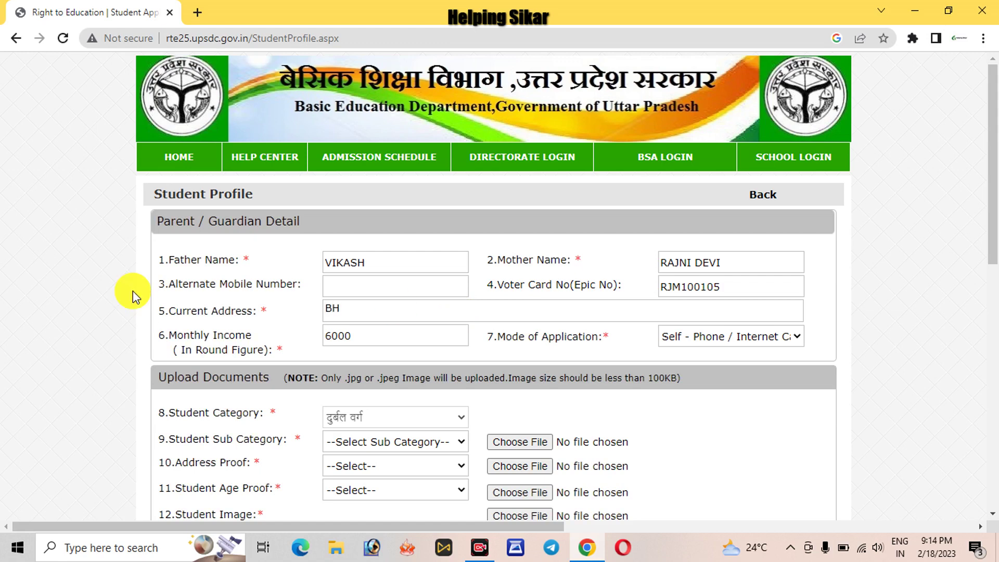
# - Set the student sub-category to family income up to 1 lakh
pyautogui.scroll(-2, 133, 292)
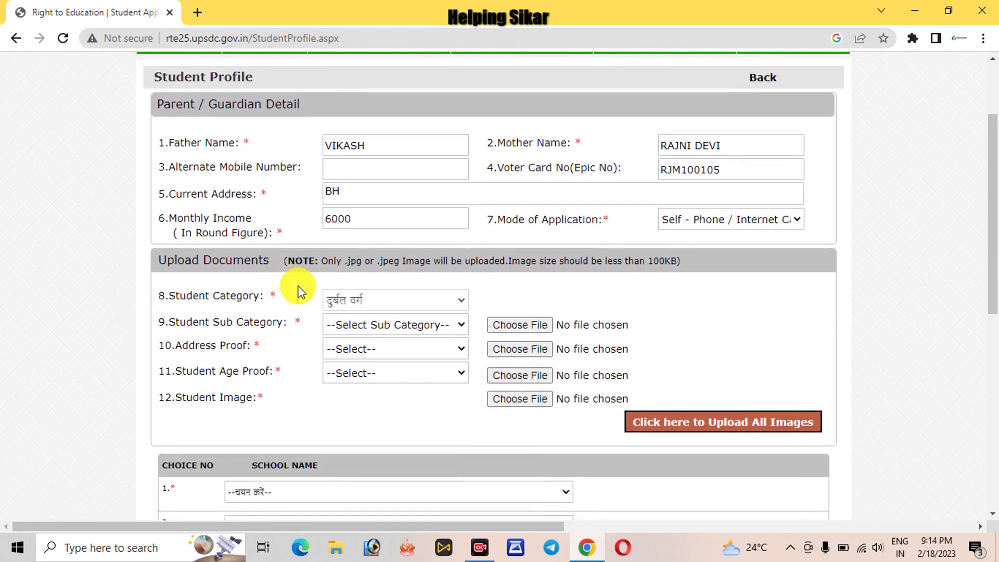
pyautogui.click(344, 293)
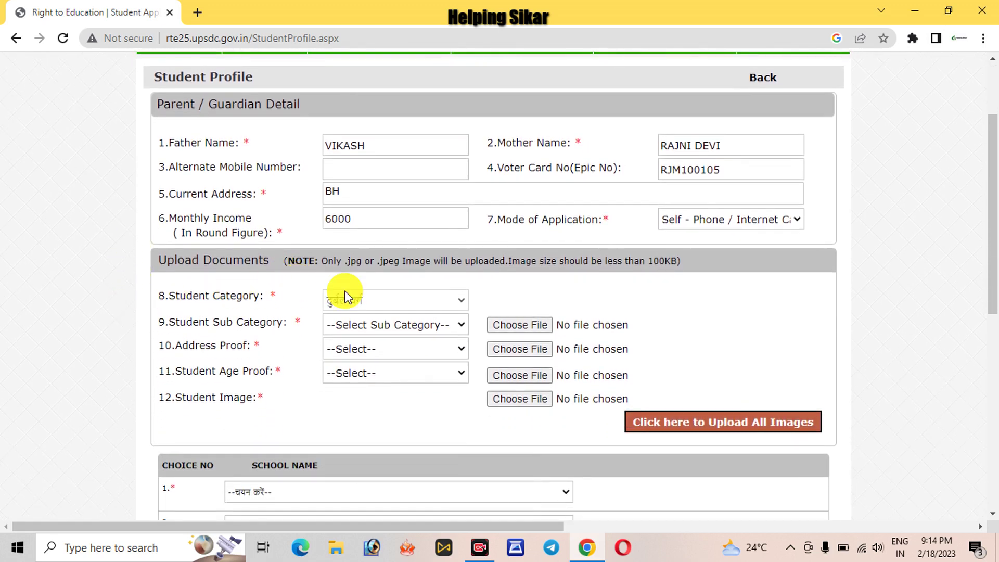
pyautogui.click(363, 326)
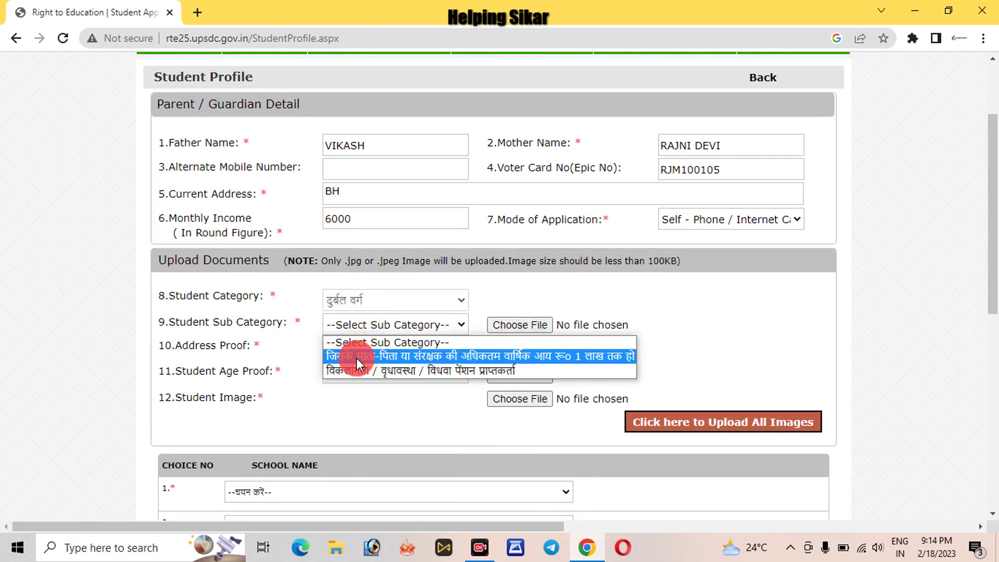
pyautogui.click(357, 358)
pyautogui.click(385, 327)
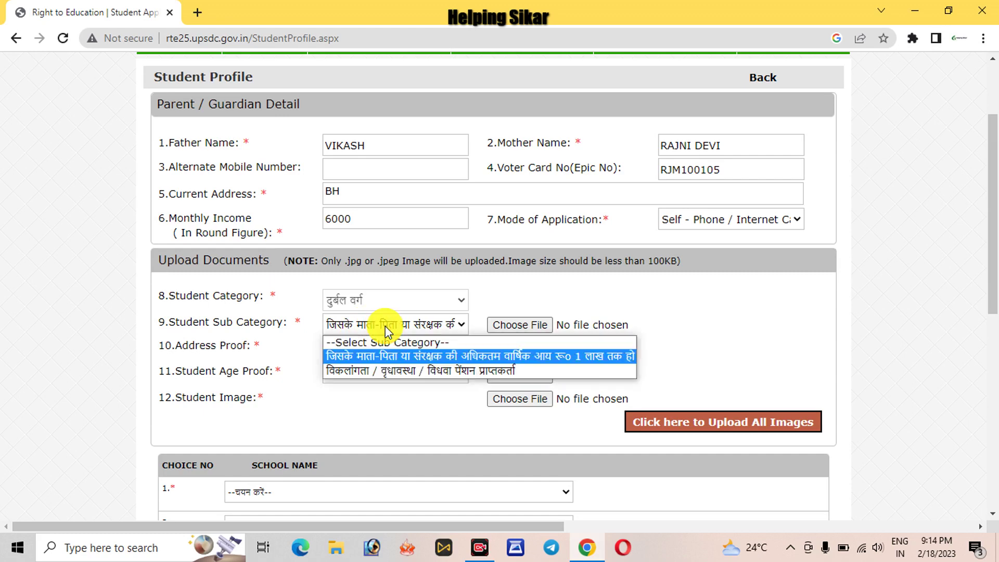
pyautogui.click(290, 335)
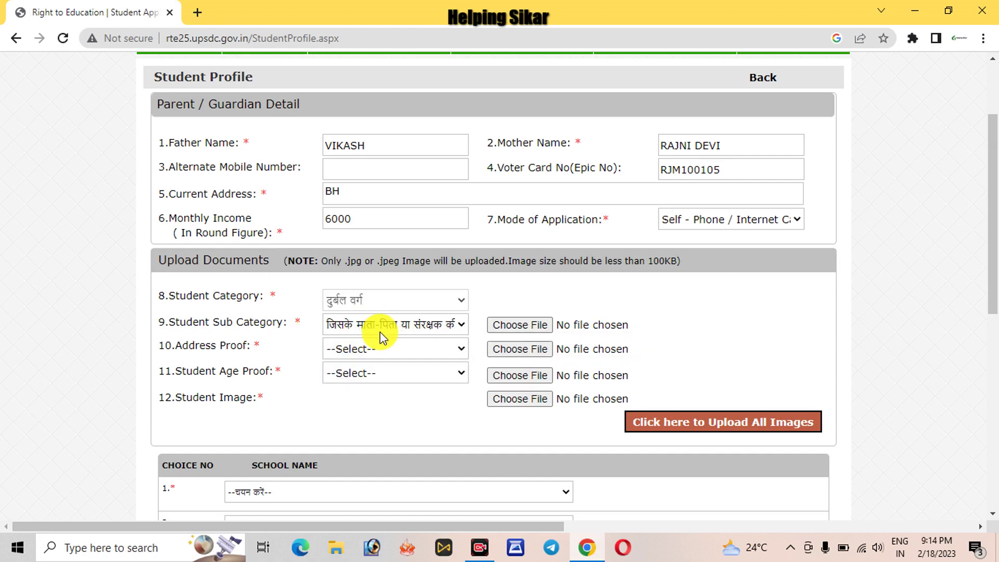
# - Choose Ration Card address proof and birth/death register age proof, then upload all images
pyautogui.click(369, 350)
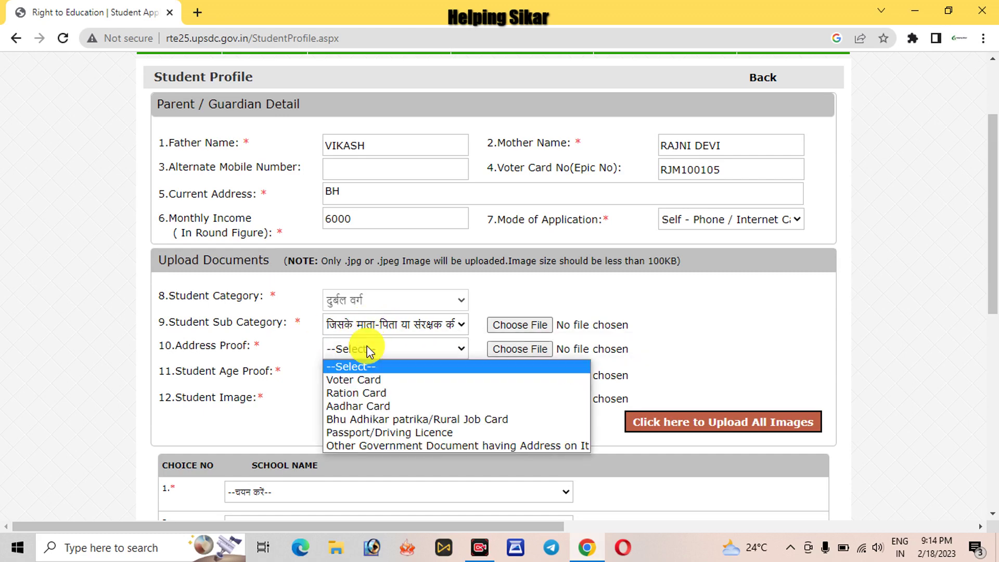
pyautogui.click(356, 393)
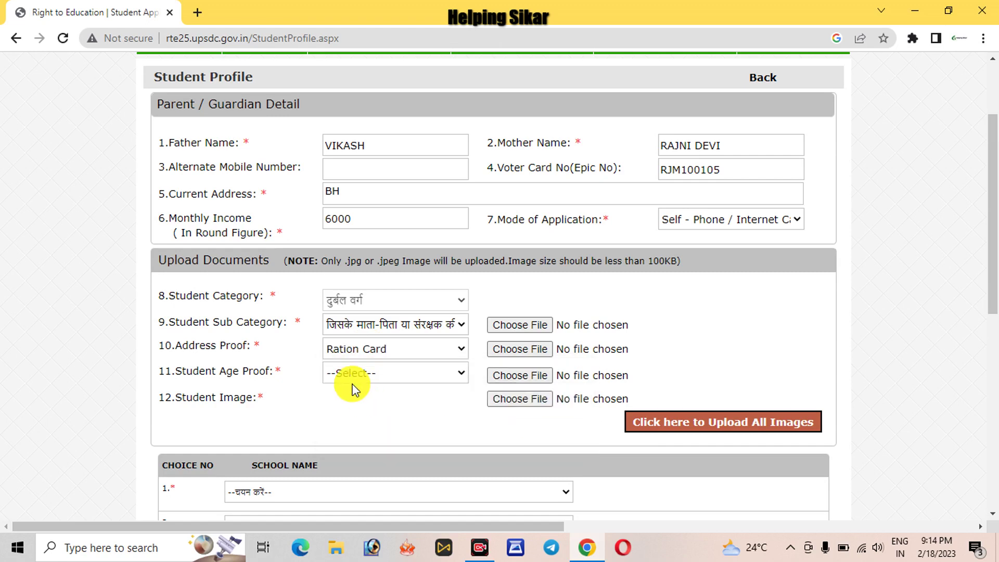
pyautogui.click(271, 354)
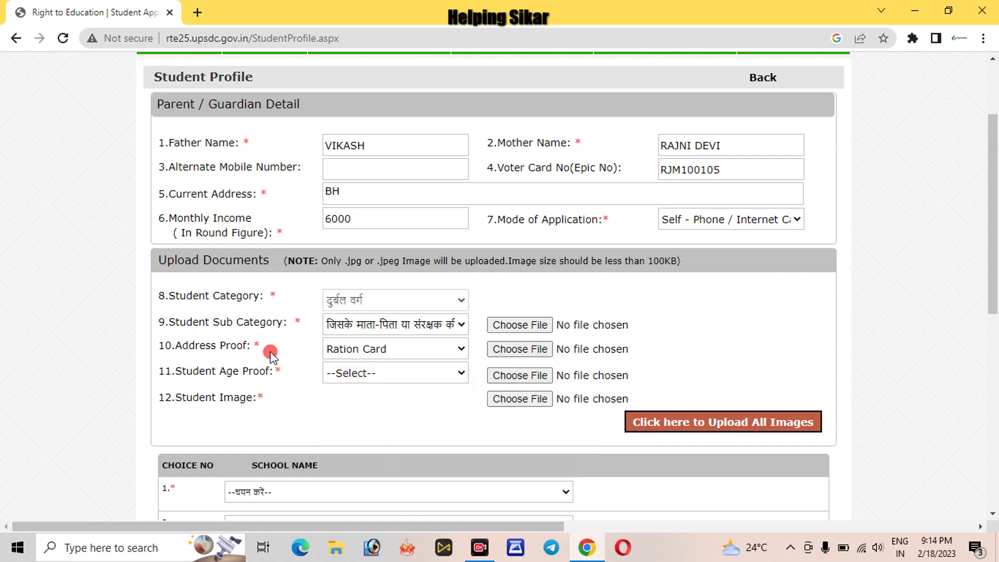
pyautogui.click(393, 386)
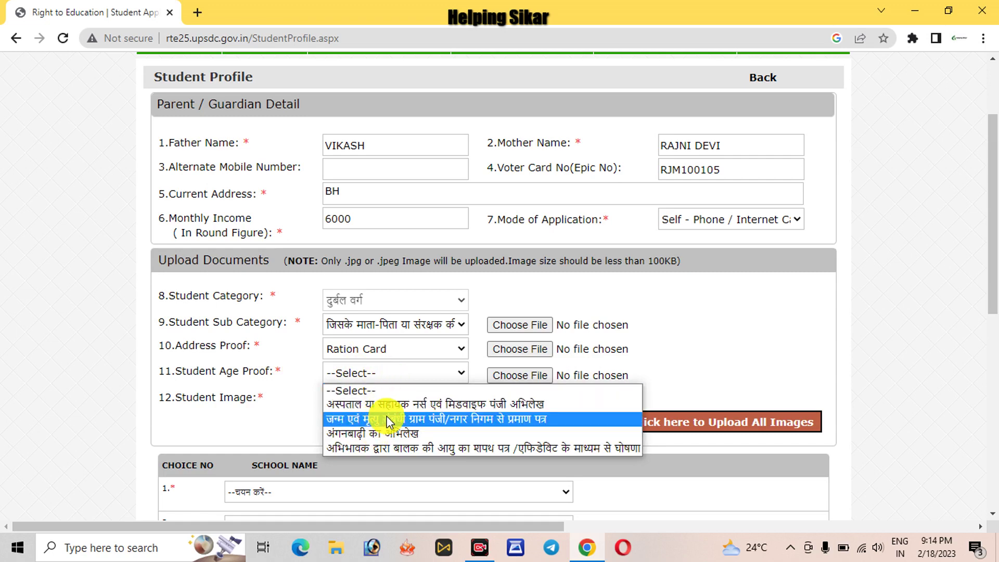
pyautogui.click(386, 417)
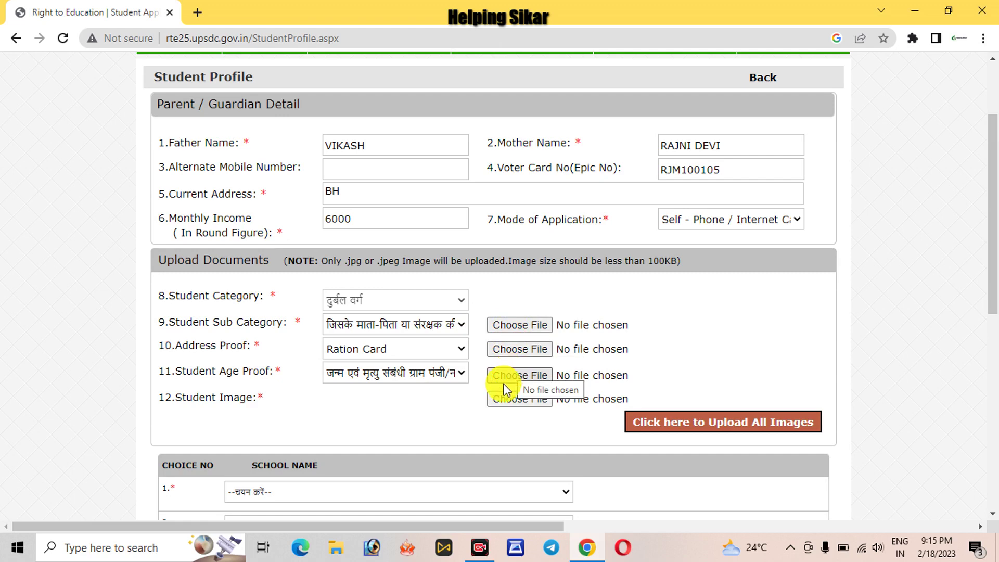
pyautogui.click(681, 427)
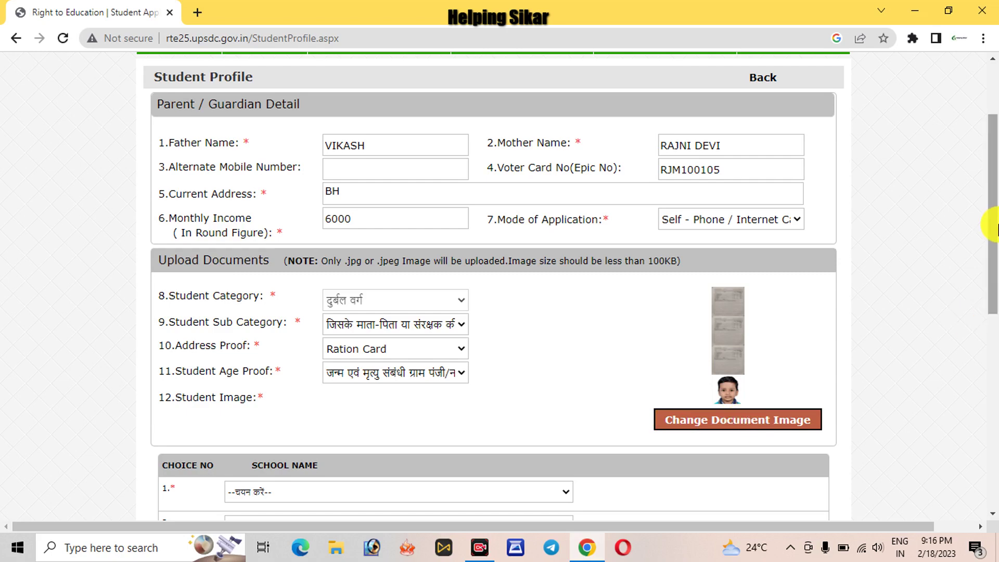
# - Set school choices 1, 2 and 3 to B.K.MEMORIAL JAGNER-agra agra agra
pyautogui.moveTo(994, 227); pyautogui.dragTo(994, 379)
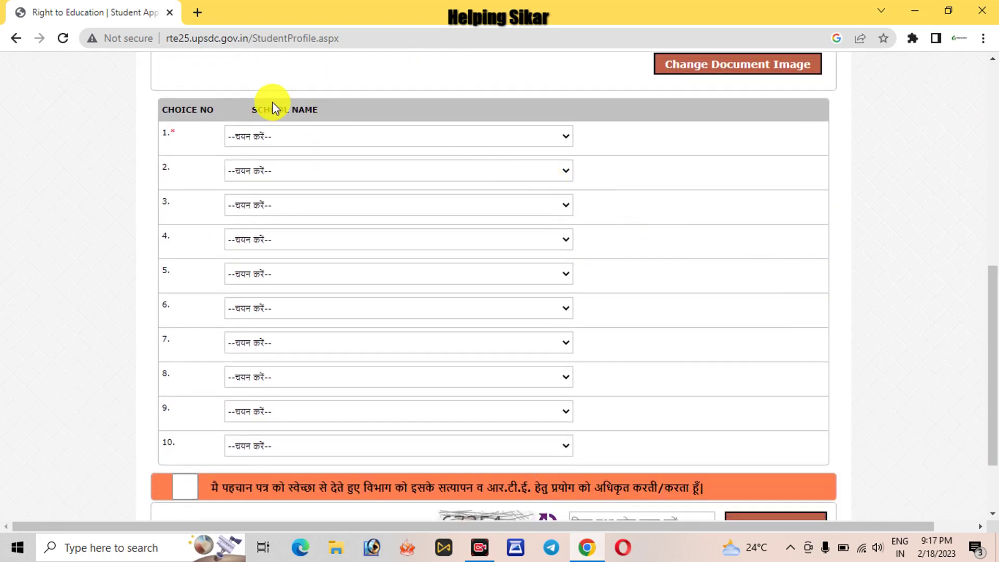
pyautogui.click(272, 102)
pyautogui.doubleClick(272, 103)
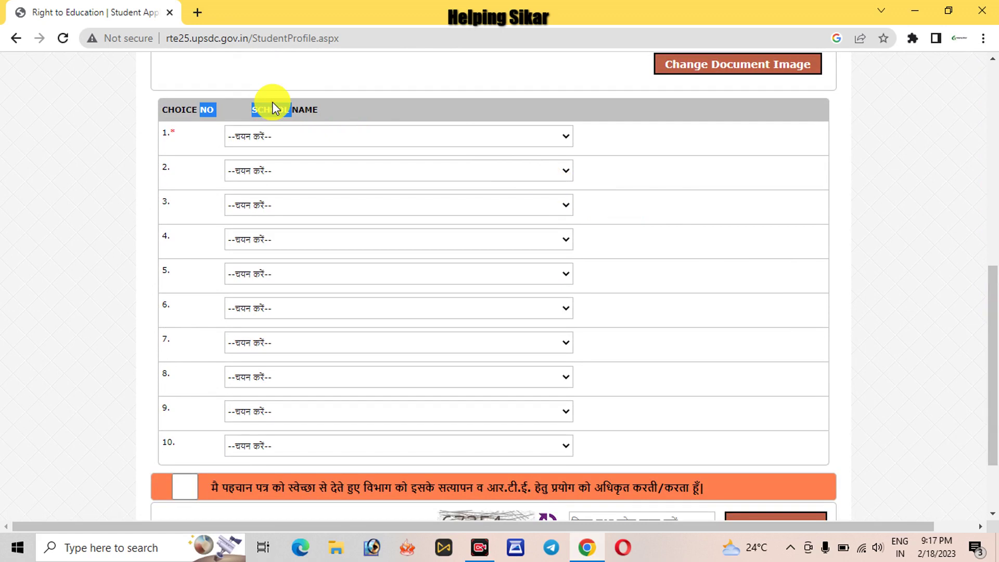
pyautogui.click(271, 135)
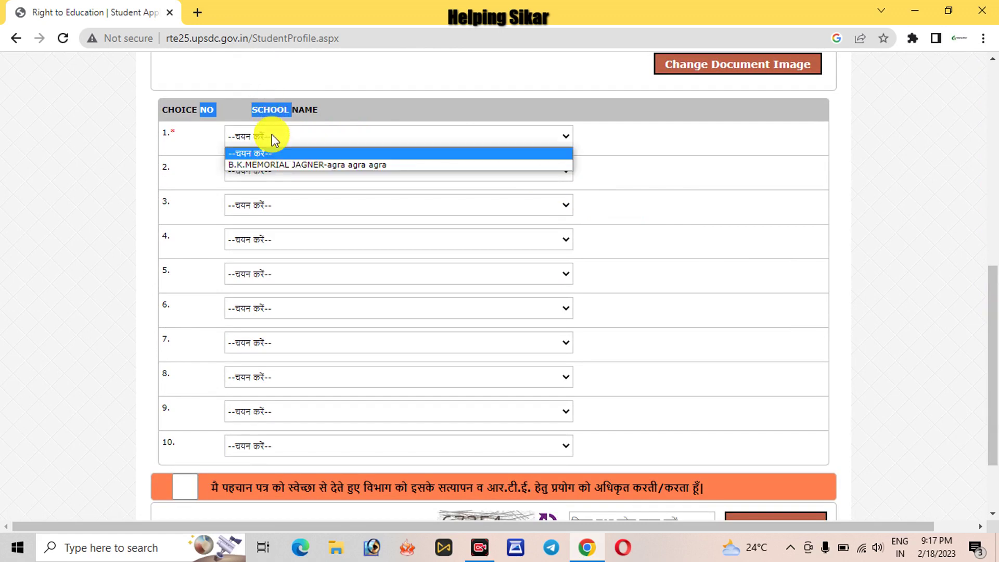
pyautogui.click(272, 165)
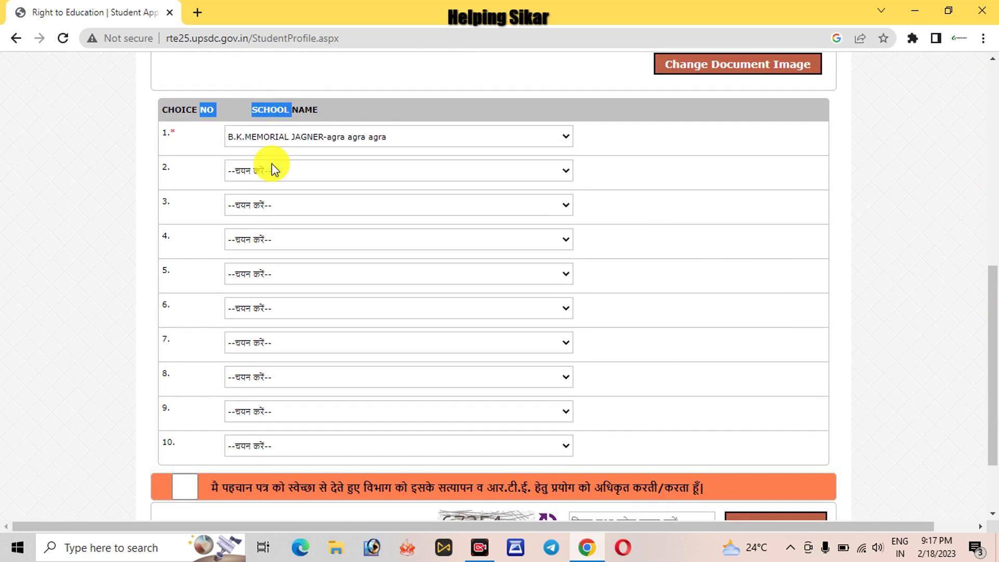
pyautogui.click(272, 167)
pyautogui.click(262, 201)
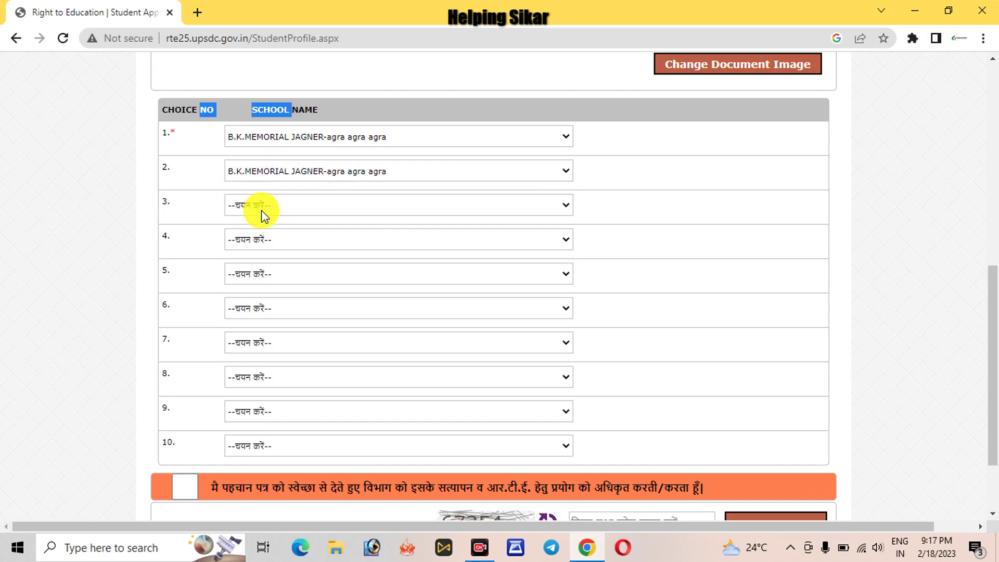
pyautogui.click(261, 210)
pyautogui.click(264, 234)
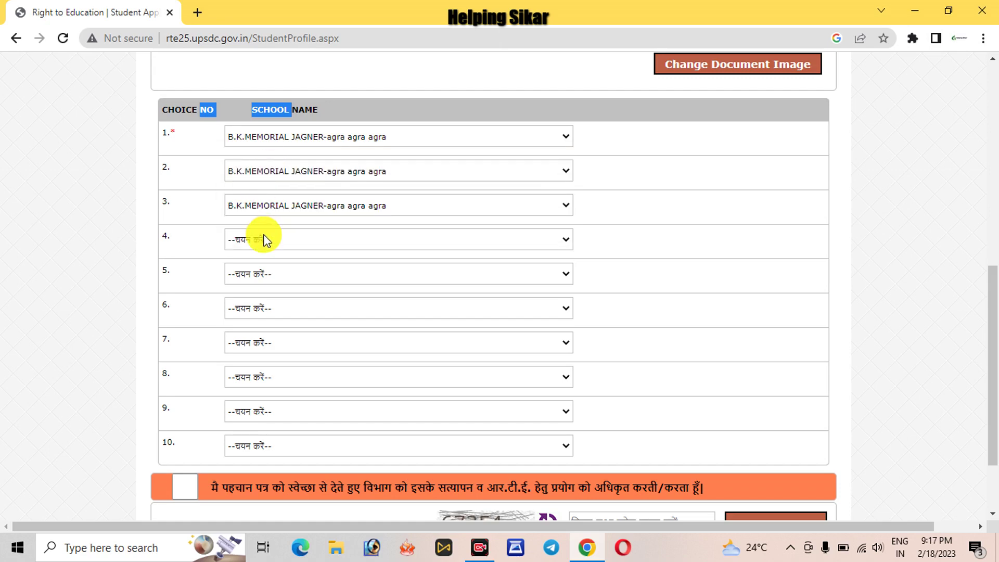
pyautogui.click(99, 236)
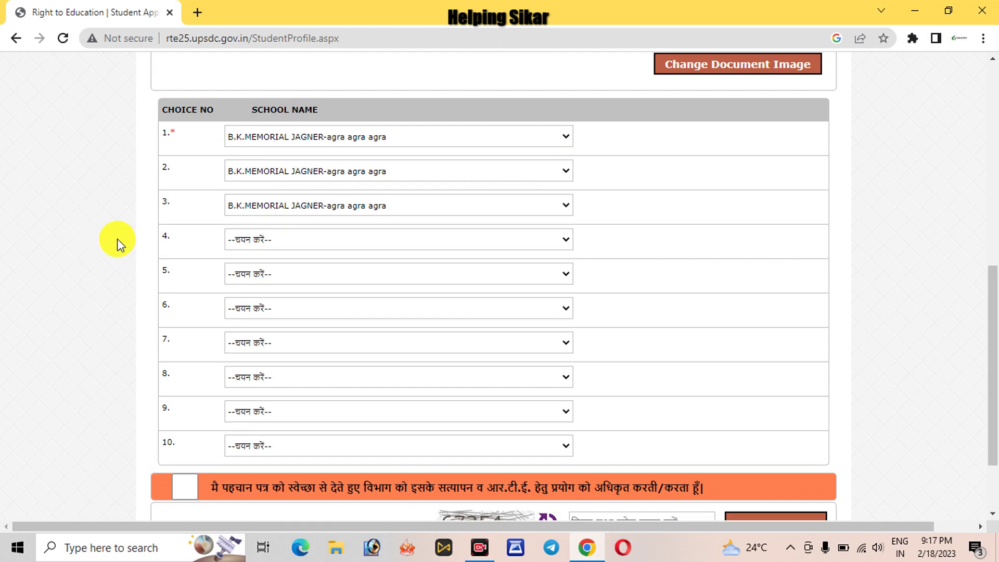
# - Tick the identity verification declaration checkbox
pyautogui.moveTo(992, 297); pyautogui.dragTo(988, 342)
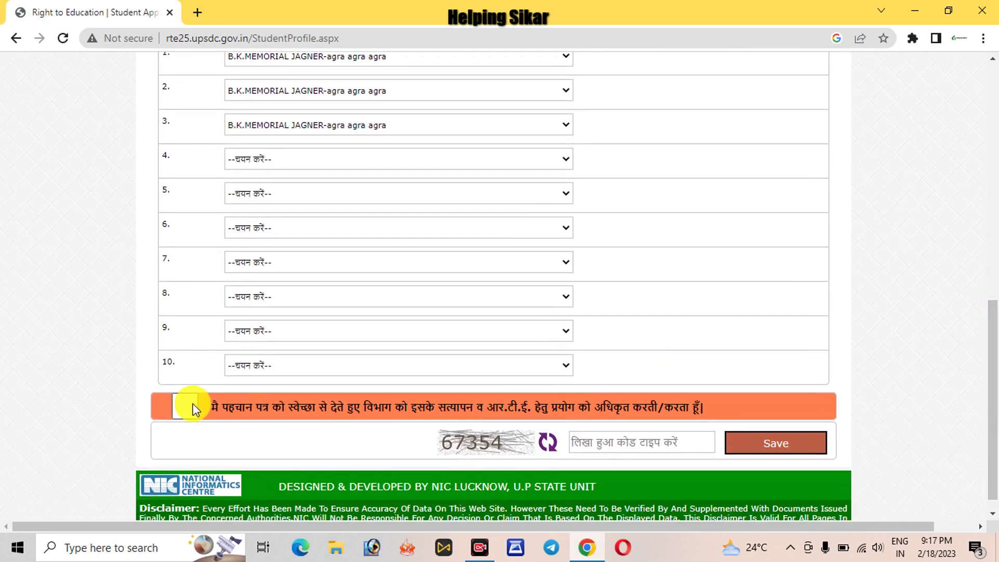
pyautogui.click(192, 405)
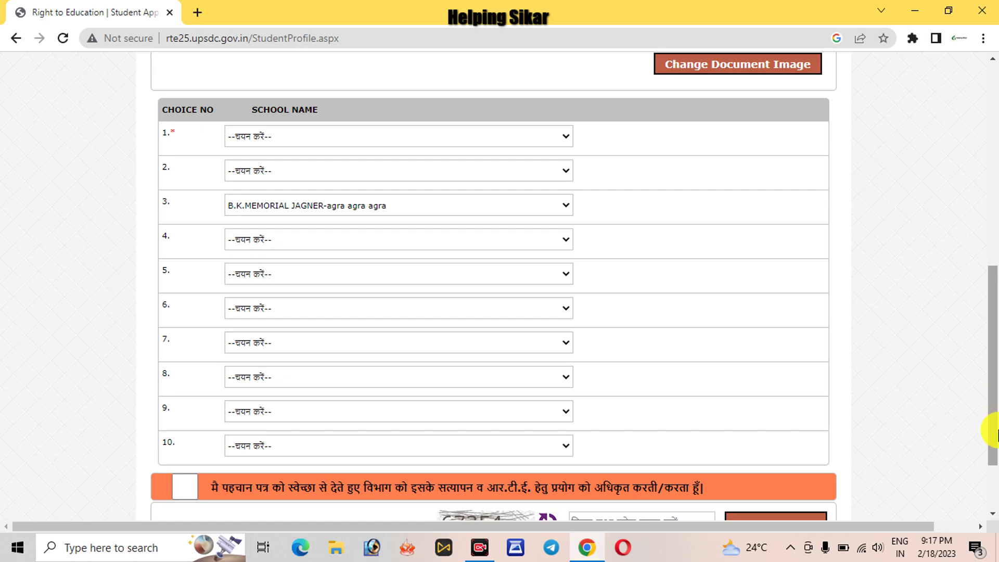
pyautogui.scroll(-2, 996, 432)
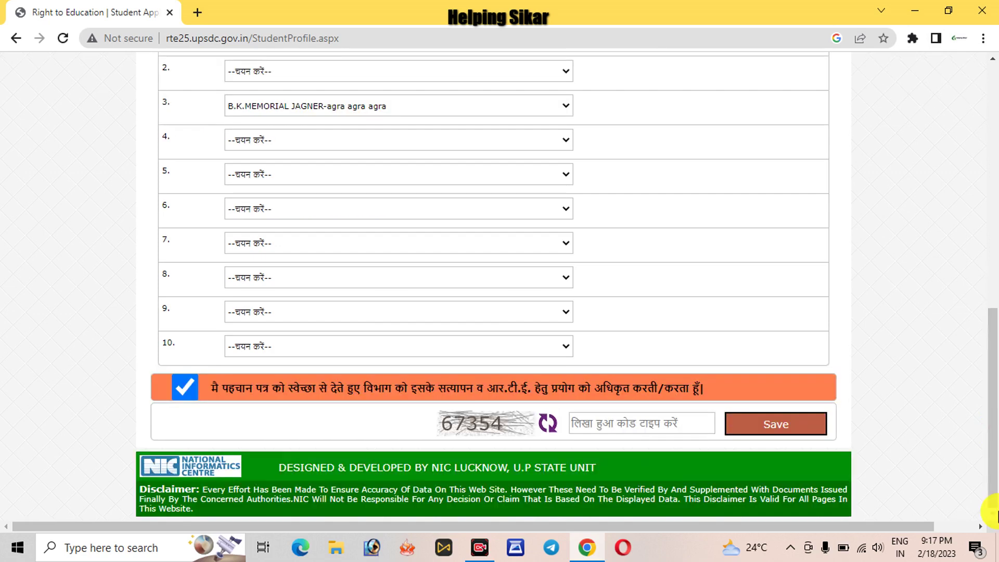
# - Enter the displayed captcha code and save the application form
pyautogui.click(616, 428)
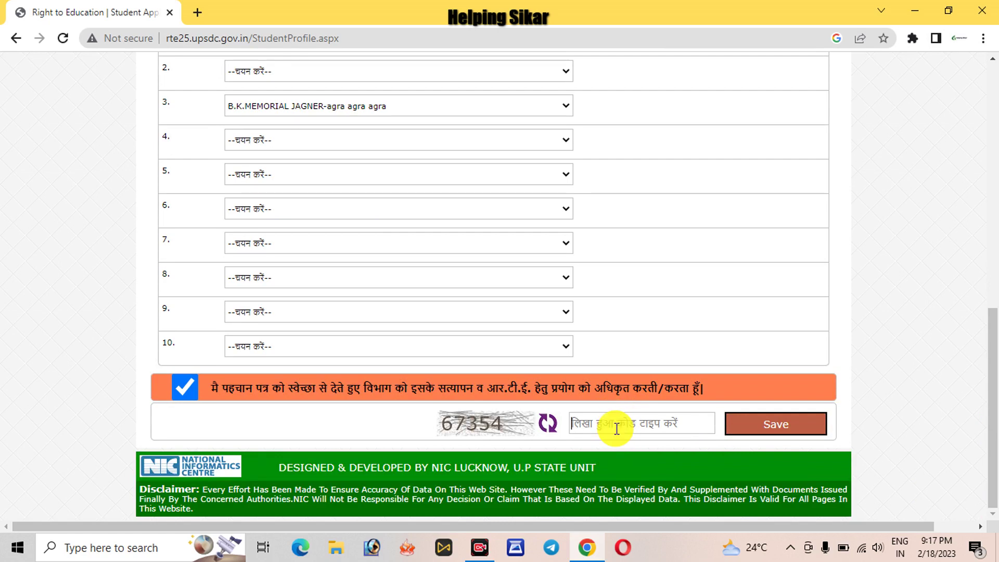
pyautogui.write('67354')
pyautogui.click(741, 424)
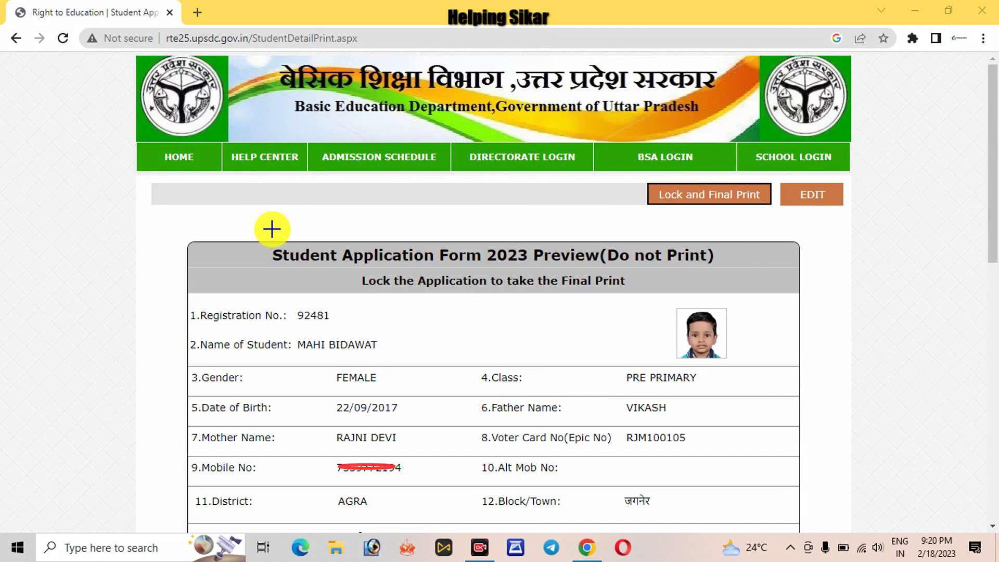
# - Review the Student Application Form 2023 preview, then return to the portal home page
pyautogui.moveTo(272, 229); pyautogui.dragTo(713, 301)
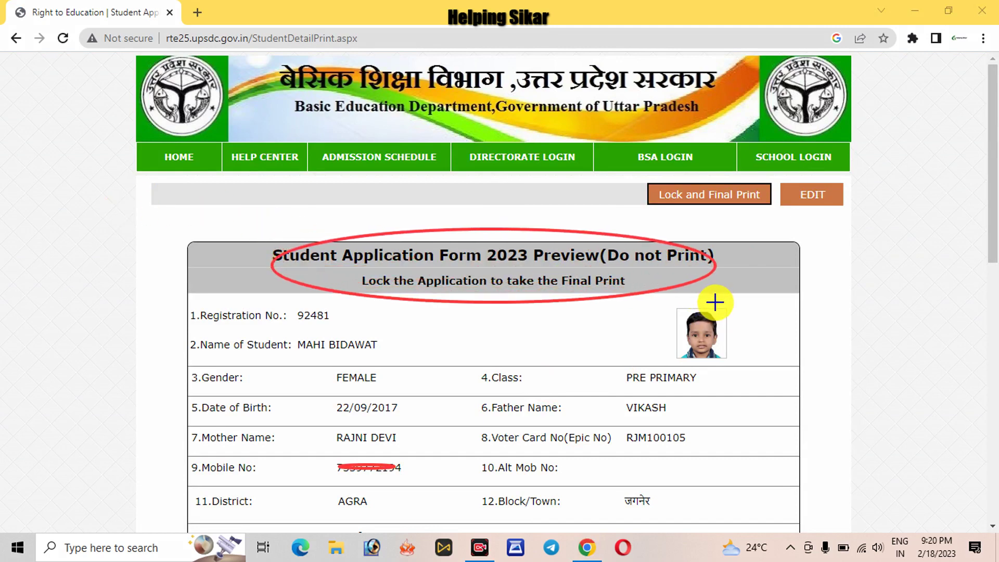
pyautogui.click(740, 511)
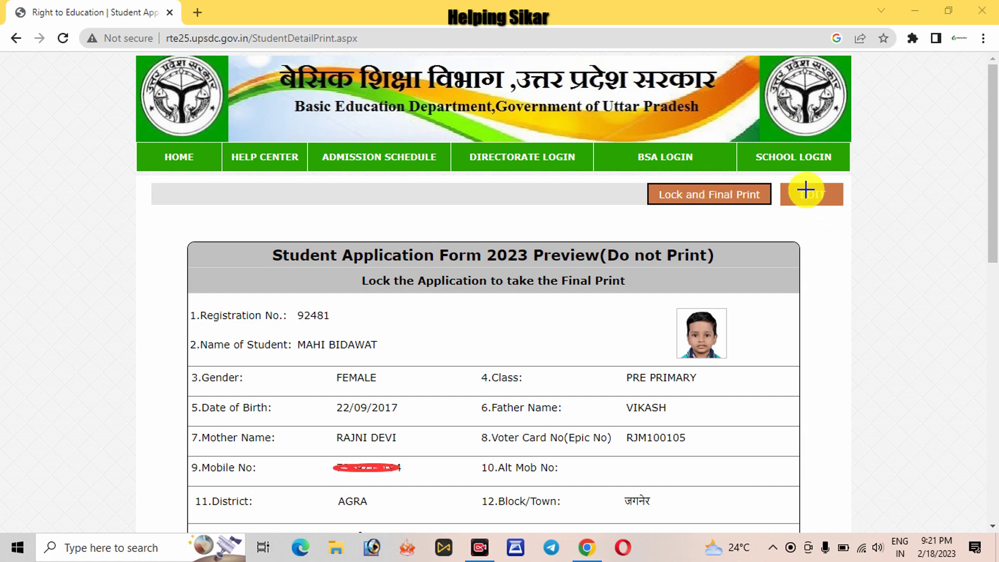
pyautogui.moveTo(791, 184); pyautogui.dragTo(837, 211)
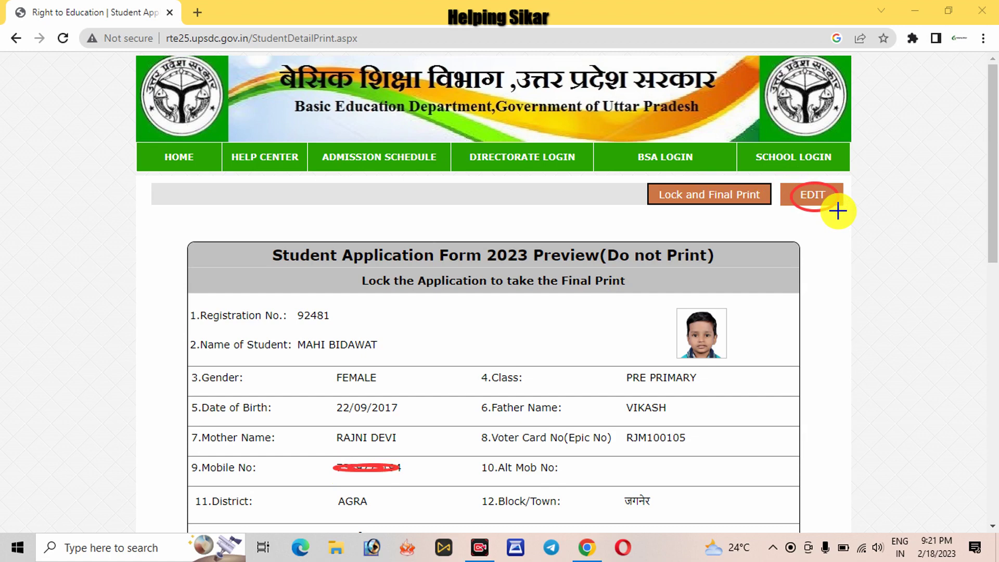
pyautogui.moveTo(642, 179)
pyautogui.mouseDown()
pyautogui.moveTo(656, 173)
pyautogui.moveTo(762, 217)
pyautogui.mouseUp()
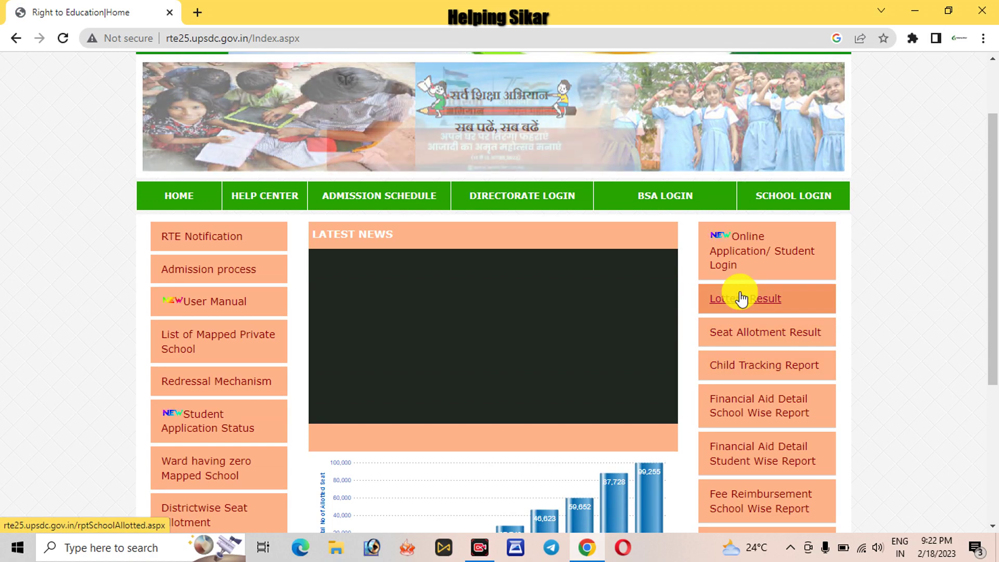
pyautogui.moveTo(996, 367); pyautogui.dragTo(996, 312)
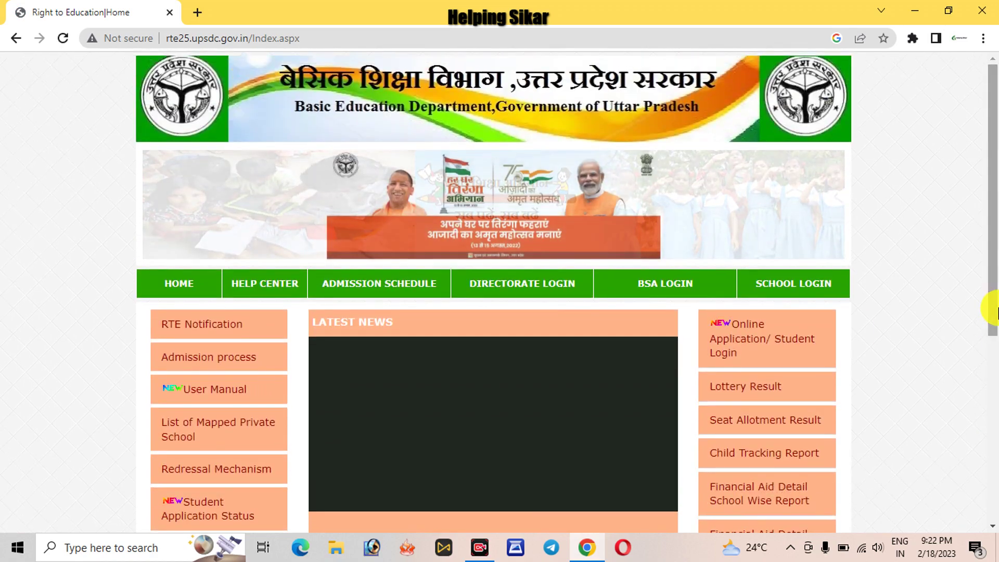